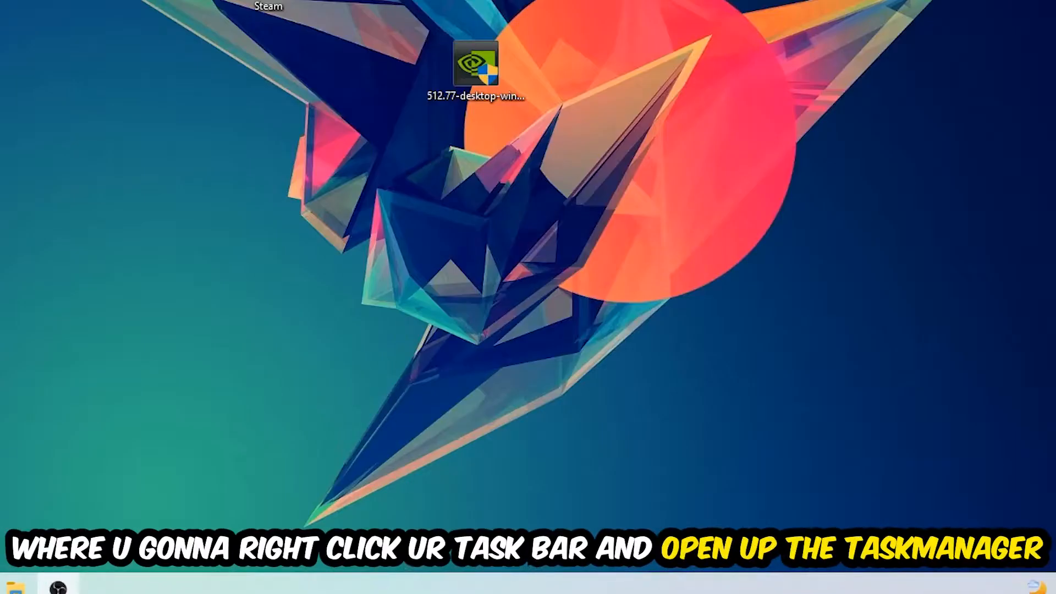
# Step: Launch Task Manager from the taskbar and rank processes by CPU usage
pyautogui.rightClick(464, 582)
pyautogui.click(459, 516)
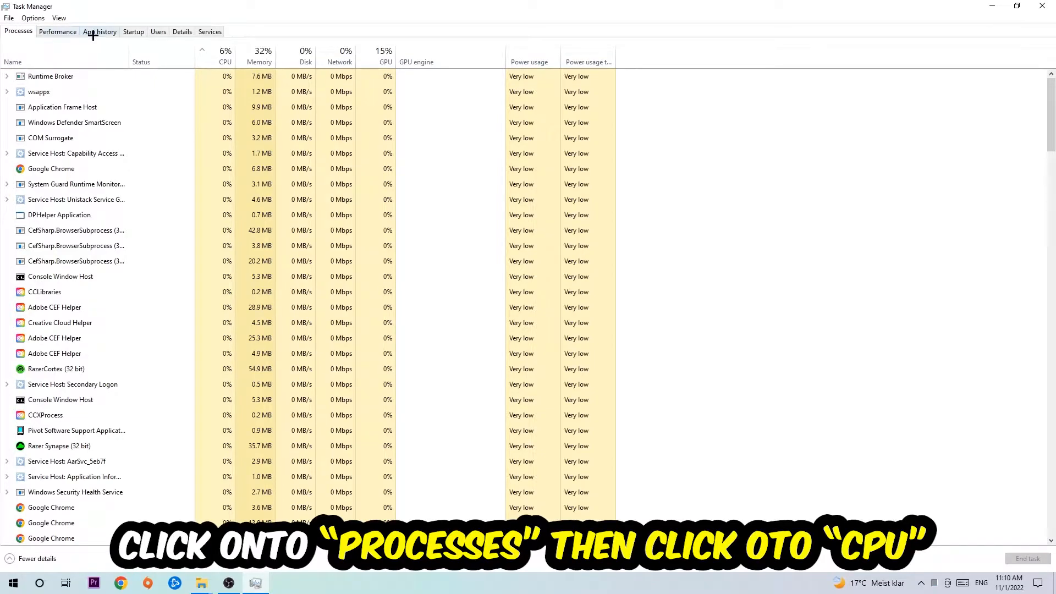
pyautogui.click(223, 56)
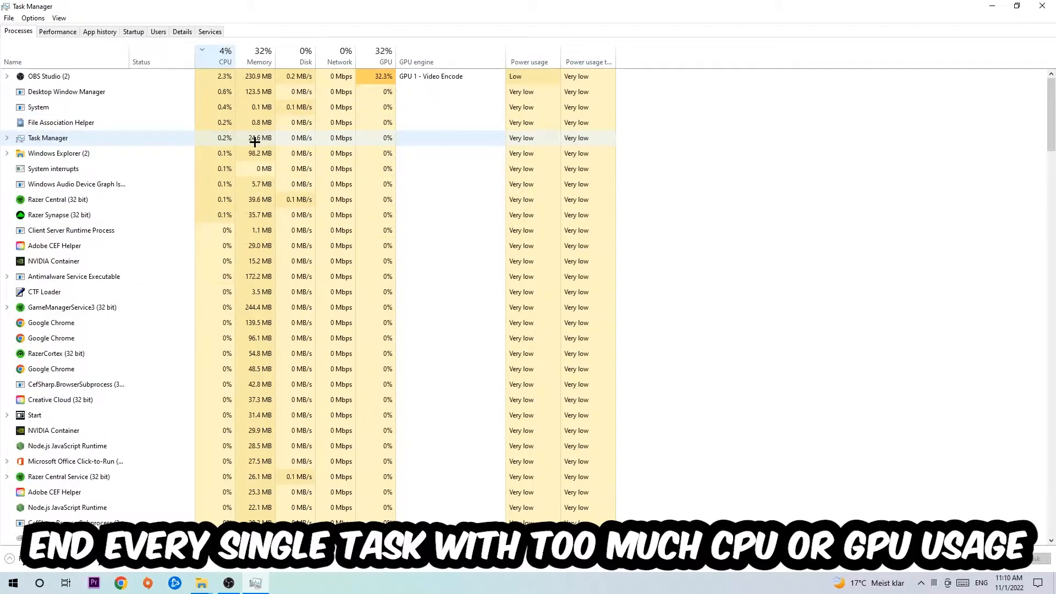
# Step: Rank processes by GPU usage, single out OBS Studio, and close Task Manager
pyautogui.click(375, 56)
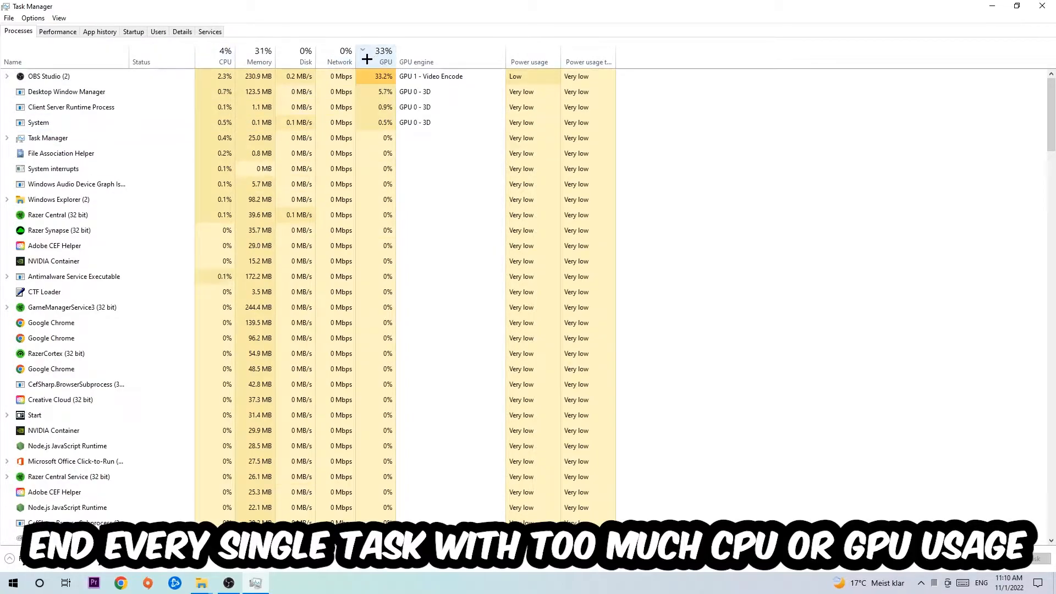
pyautogui.click(385, 78)
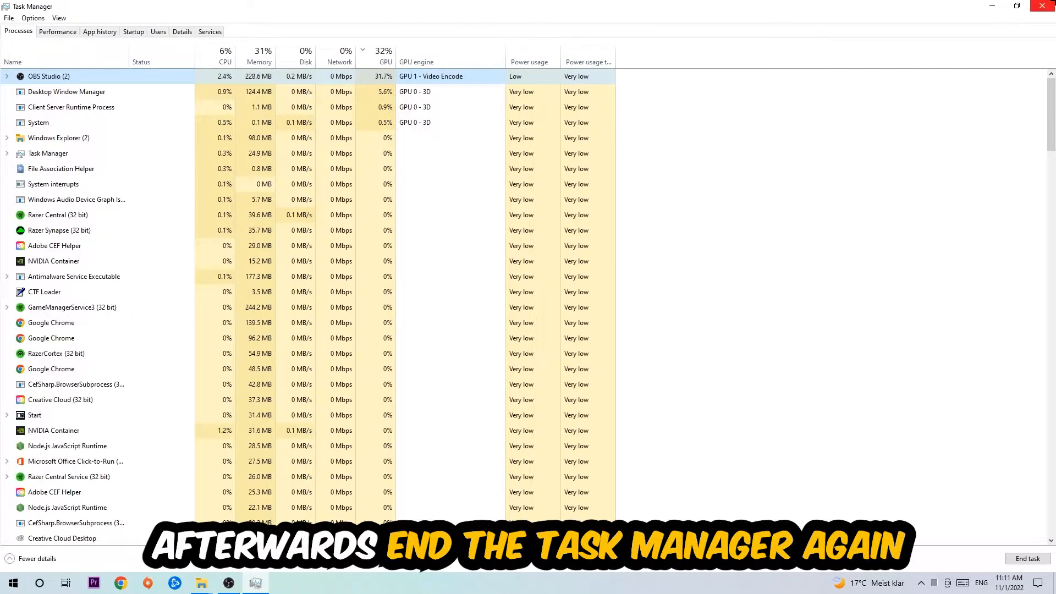
pyautogui.click(1040, 5)
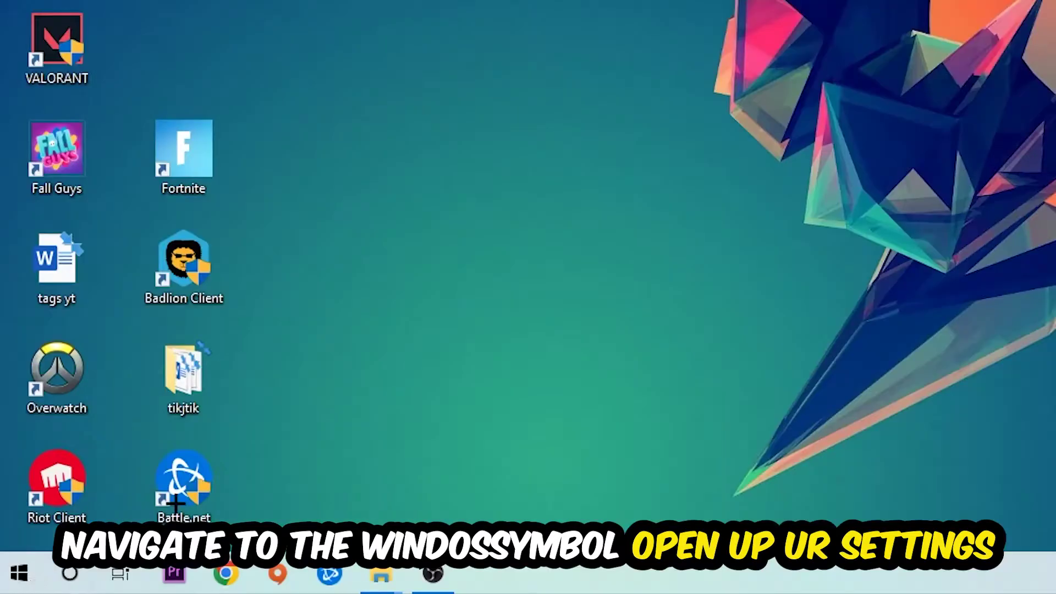
# Step: Bring up Windows Settings from the Start menu
pyautogui.click(13, 582)
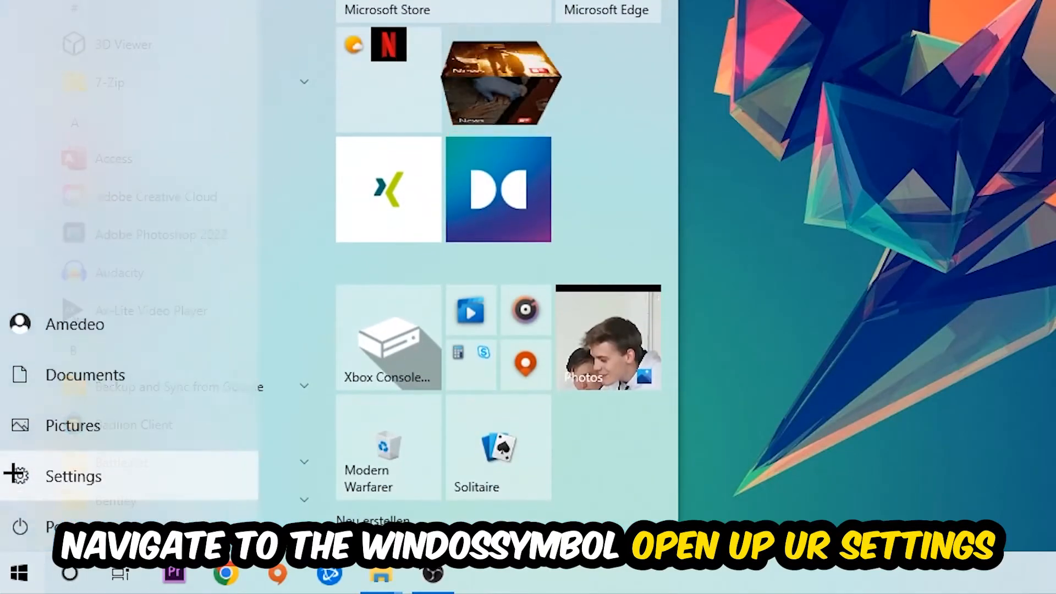
pyautogui.click(16, 474)
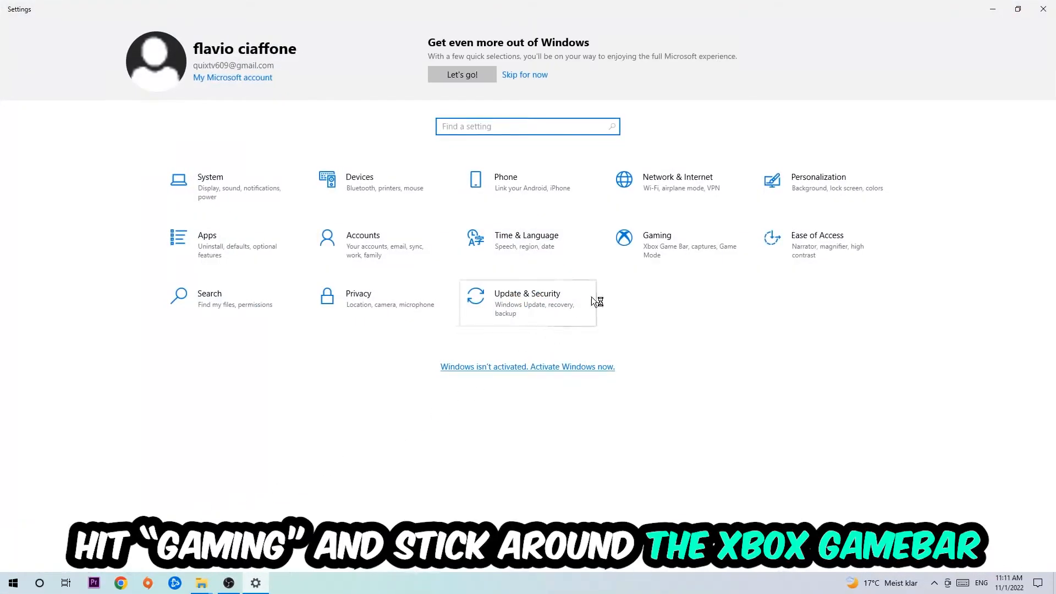
# Step: Confirm Xbox Game Bar is off in Gaming settings, then check Captures keeps background recording off
pyautogui.click(653, 231)
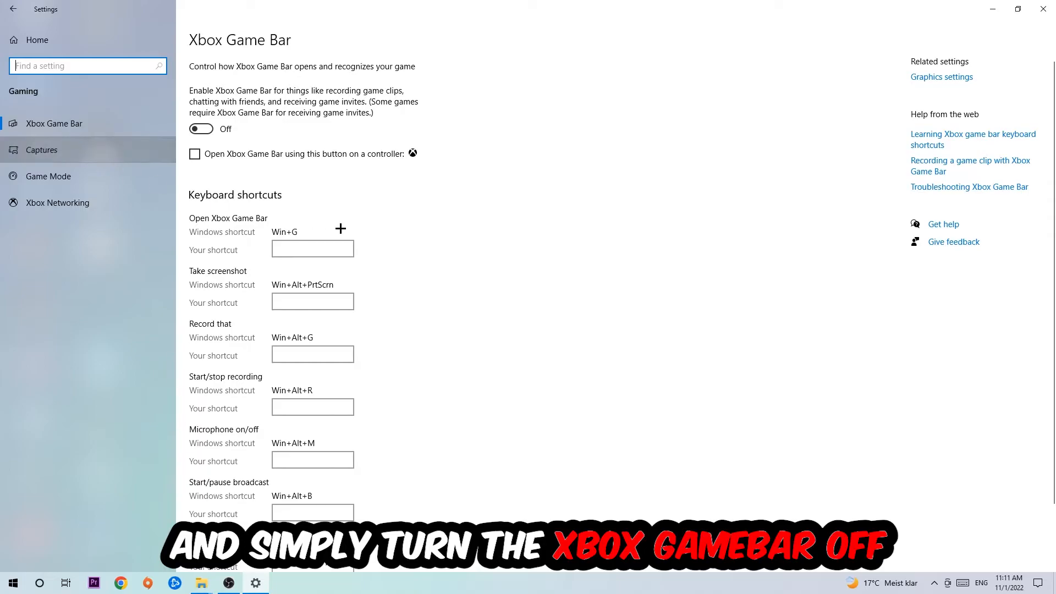
pyautogui.click(41, 149)
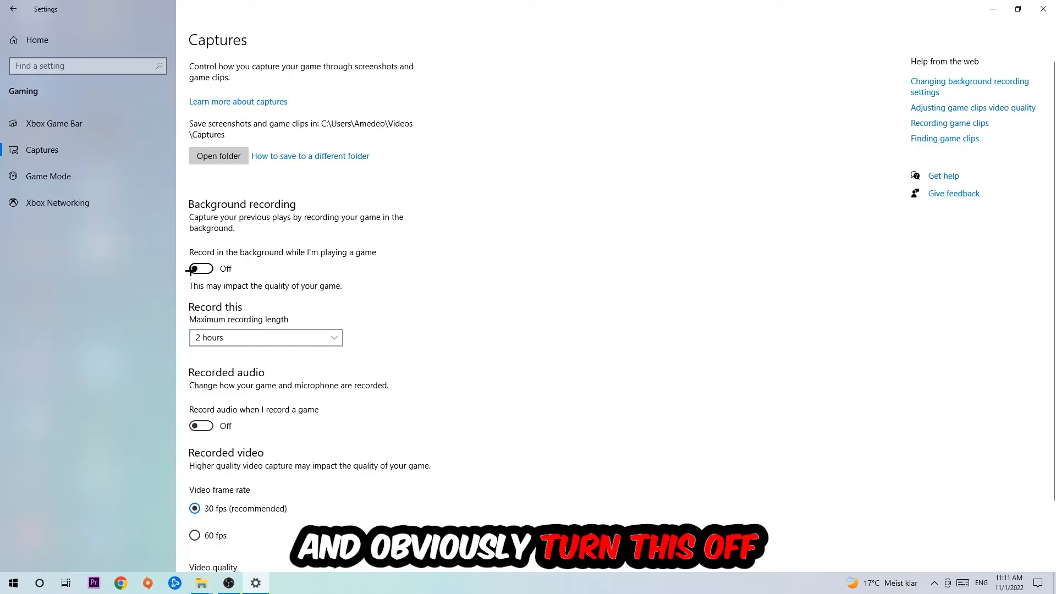
# Step: Review Game Mode and Windows Update status showing the PC up to date, then close Settings
pyautogui.click(39, 190)
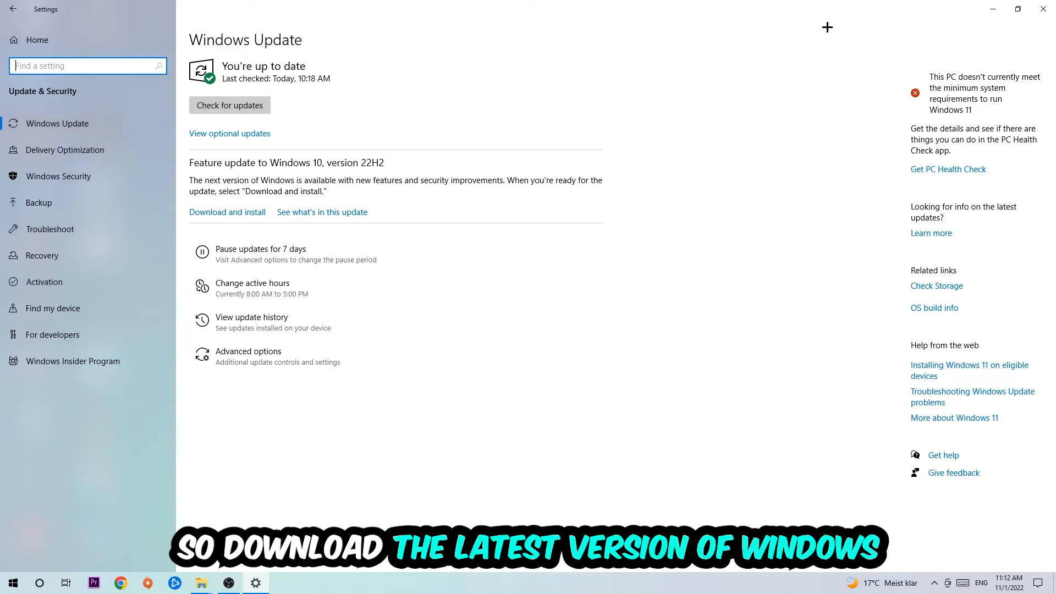
pyautogui.click(1042, 9)
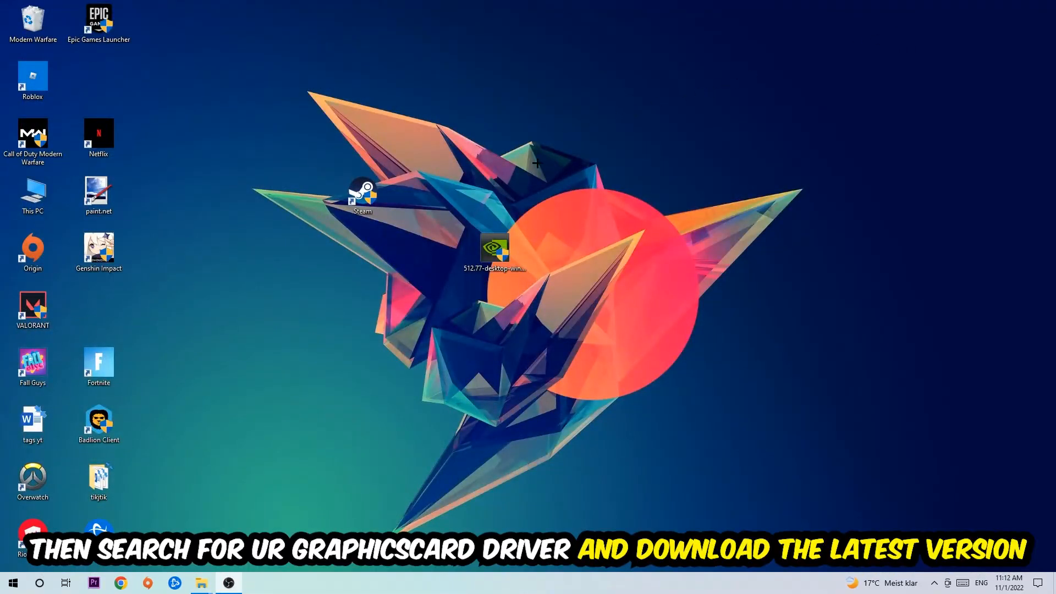
# Step: Drag the NVIDIA 512.77 driver installer icon lower on the desktop
pyautogui.moveTo(496, 248); pyautogui.dragTo(495, 306)
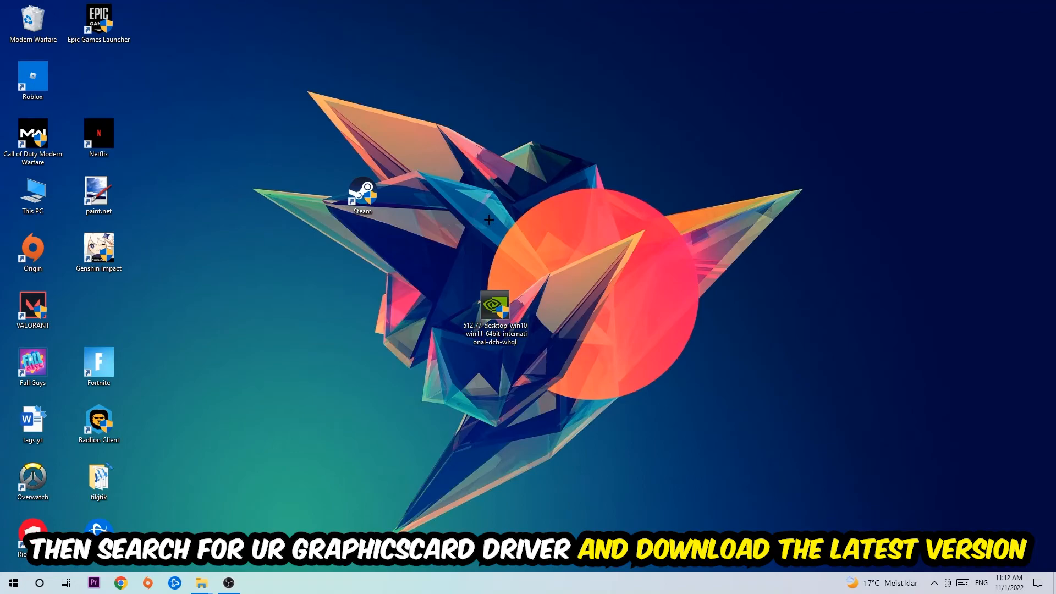